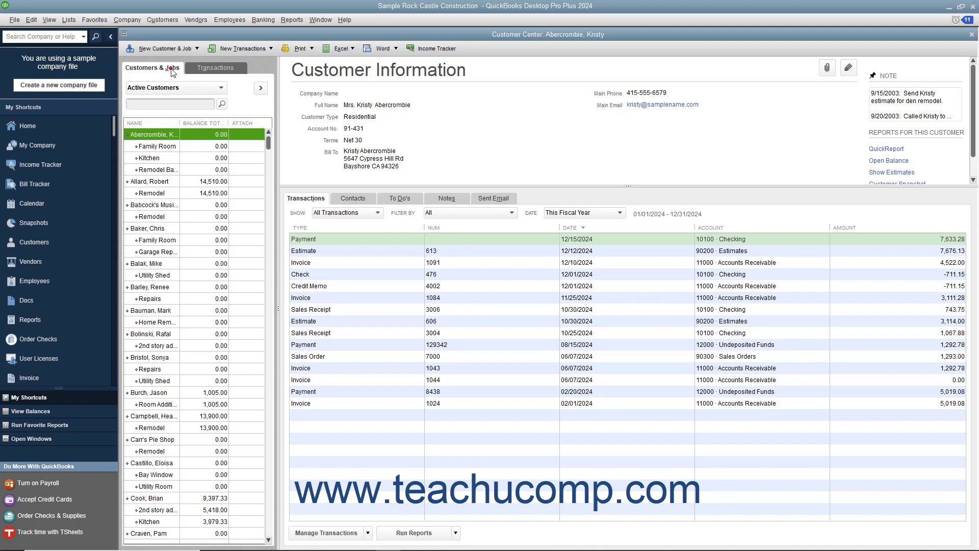
Look through the customers and jobs list, view the first customer's Family Room job and customer record, and close the Customer Center
scroll(202, 242, down, 5)
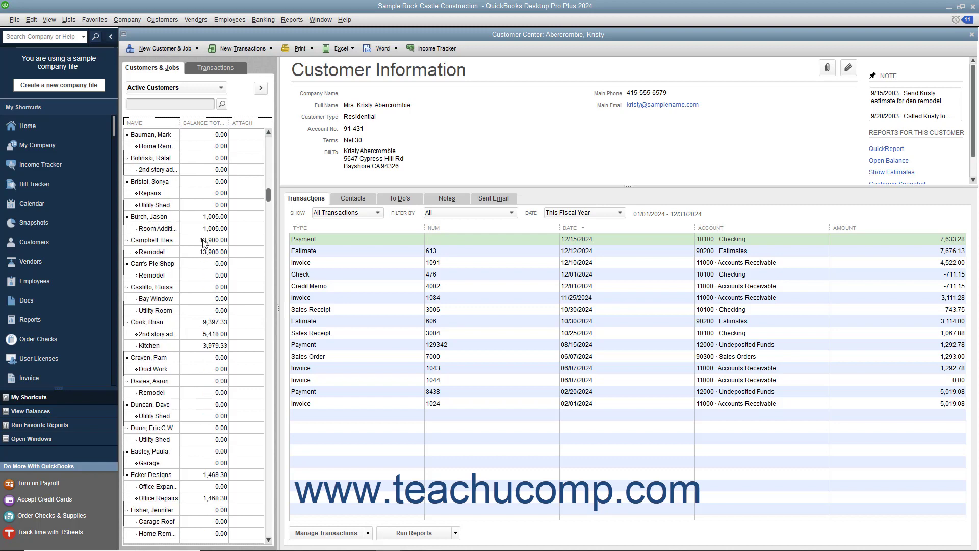
scroll(203, 242, up, 5)
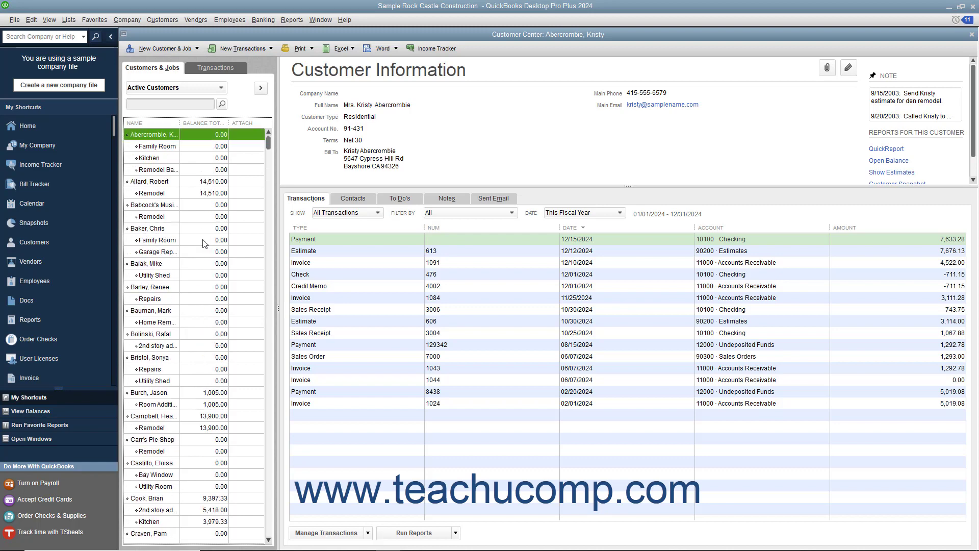
click(170, 148)
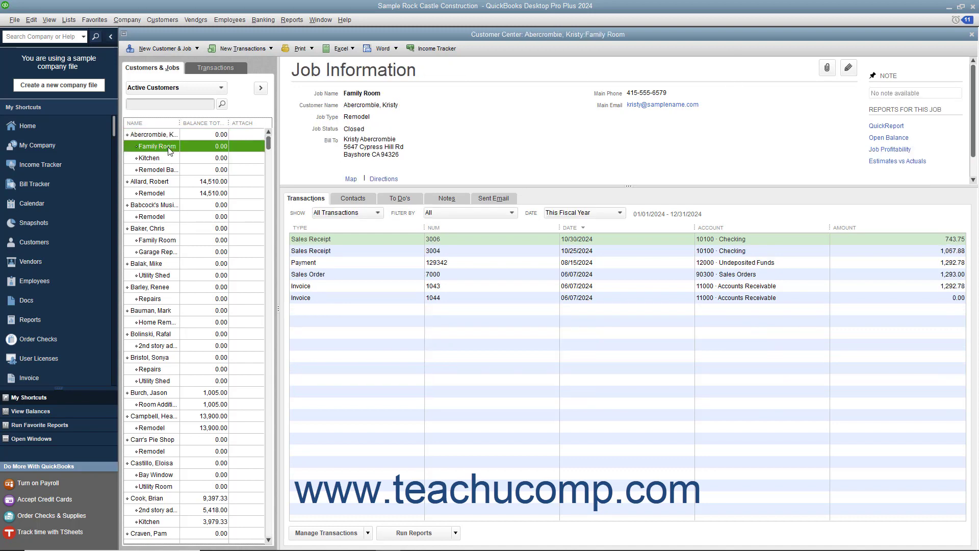
click(166, 136)
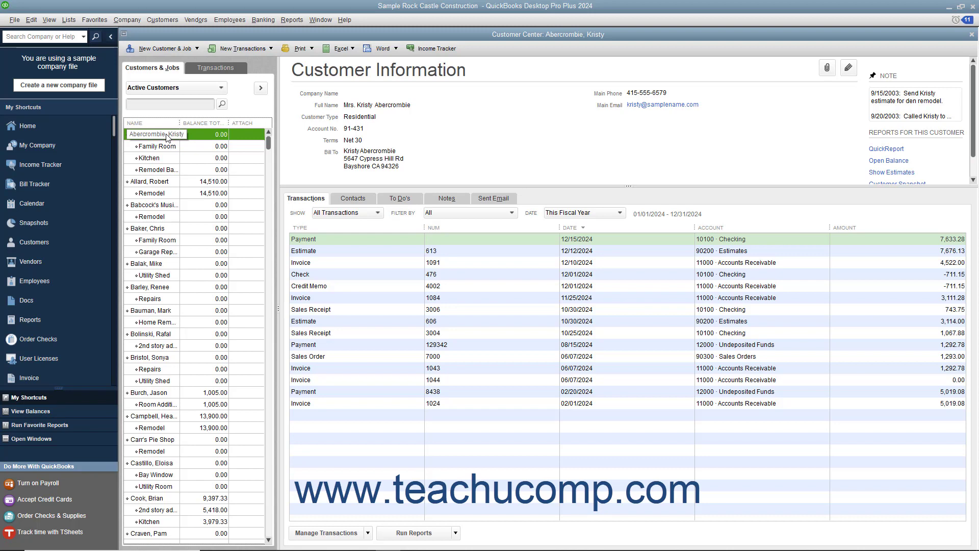
click(971, 34)
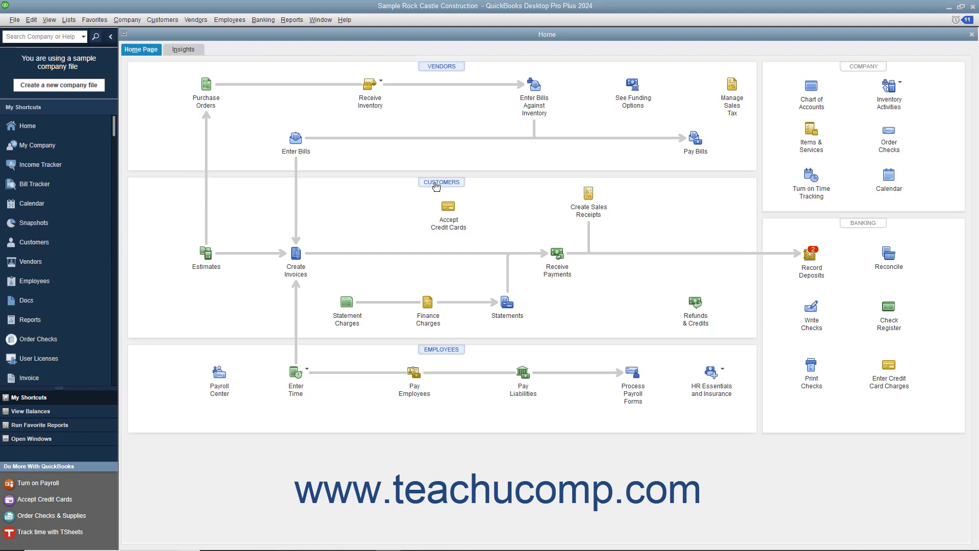
Create a new customer from the Customer Center and enter the customer name, last name first
click(175, 22)
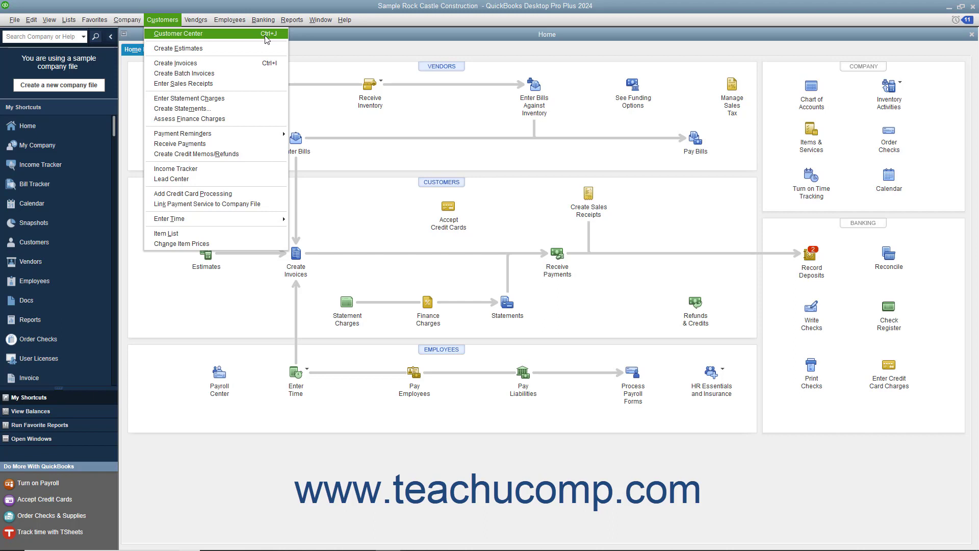
click(244, 37)
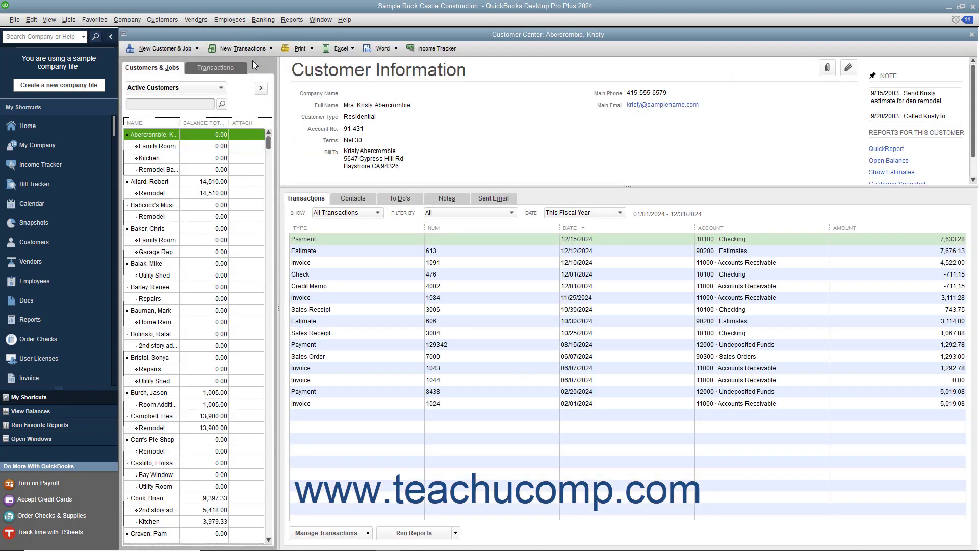
click(176, 49)
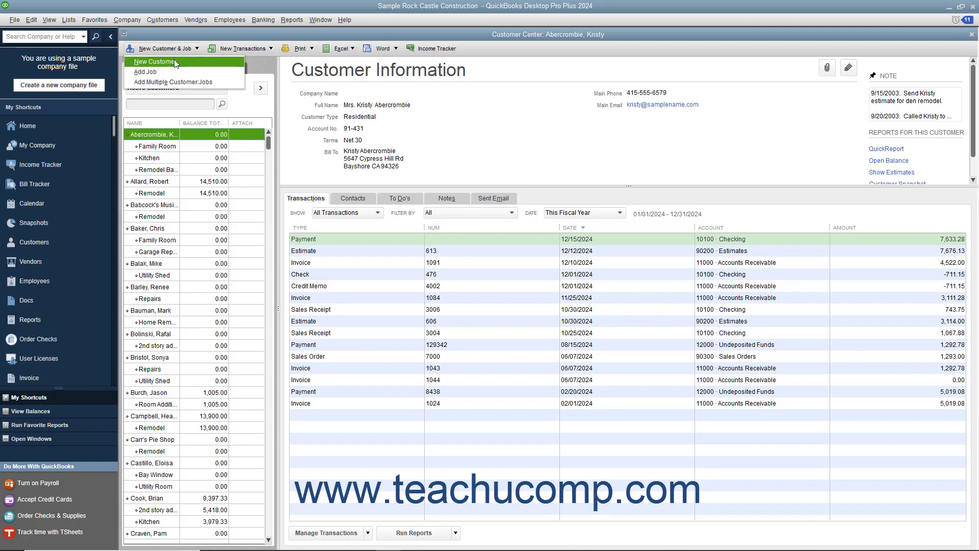
click(175, 62)
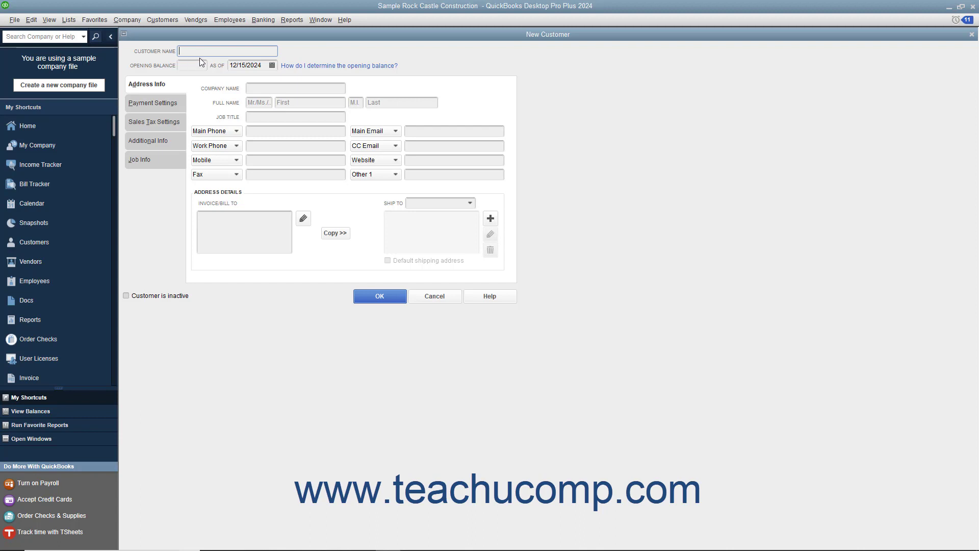
text(Doe, Jon)
Examine the opening balance field and the calendar for its as-of date
click(194, 65)
click(272, 65)
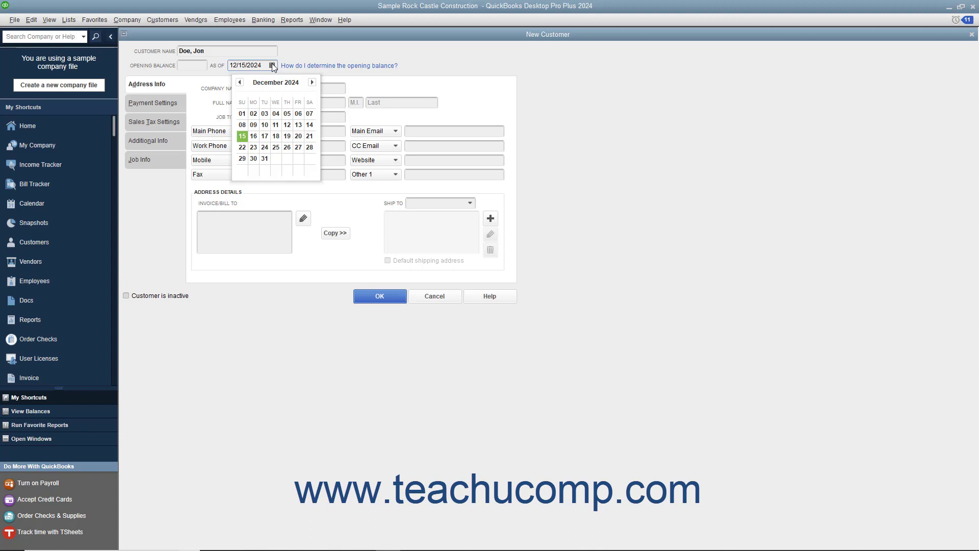
click(201, 65)
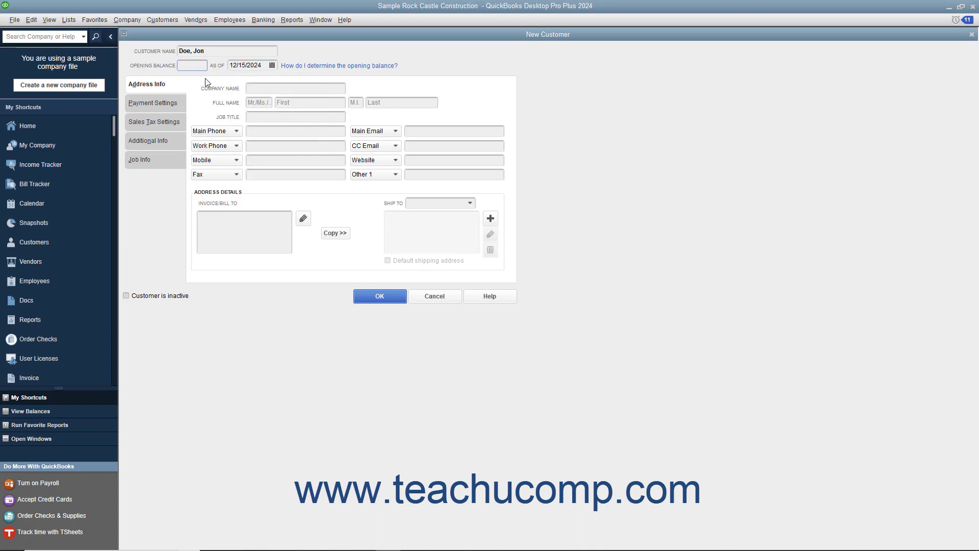
Fill in the customer's full name in the address info, with the title Mr., first name, middle initial and last name
click(163, 88)
click(254, 100)
text(Mr.)
click(250, 117)
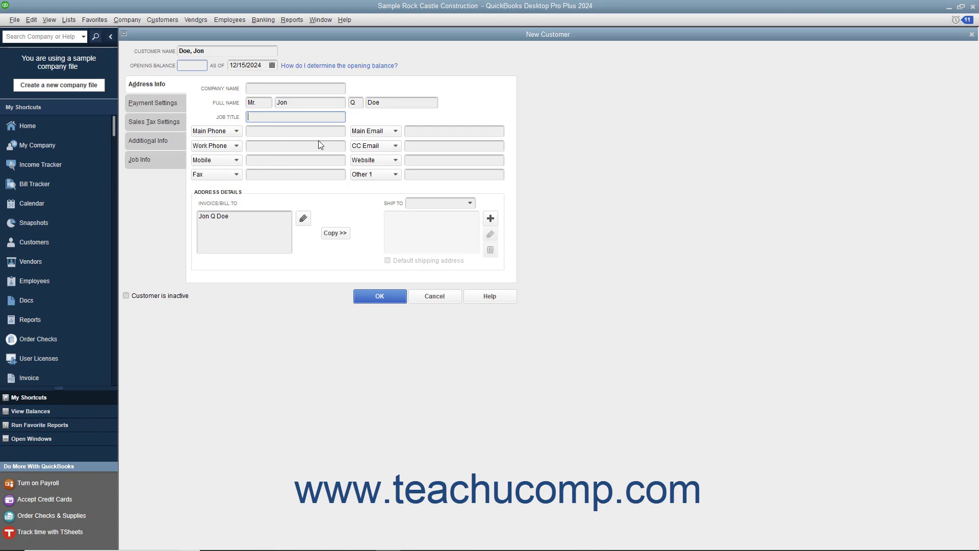
Review the contact label choices for the Main Phone field, then enter the customer's main phone number
click(236, 131)
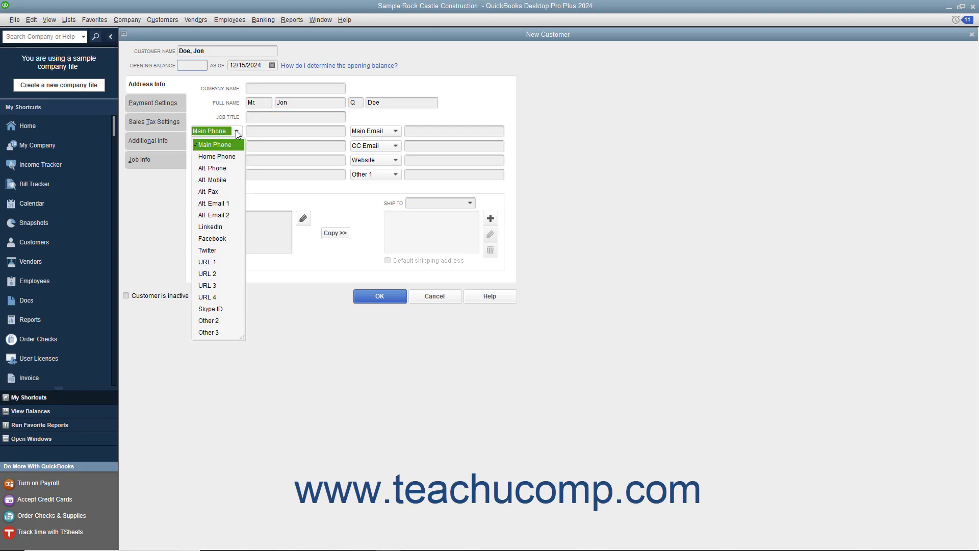
click(235, 131)
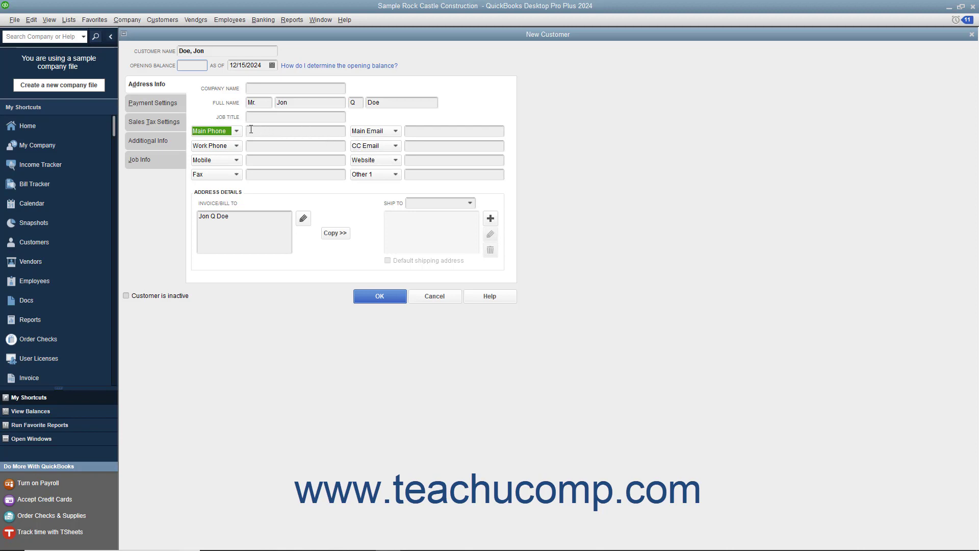
click(236, 131)
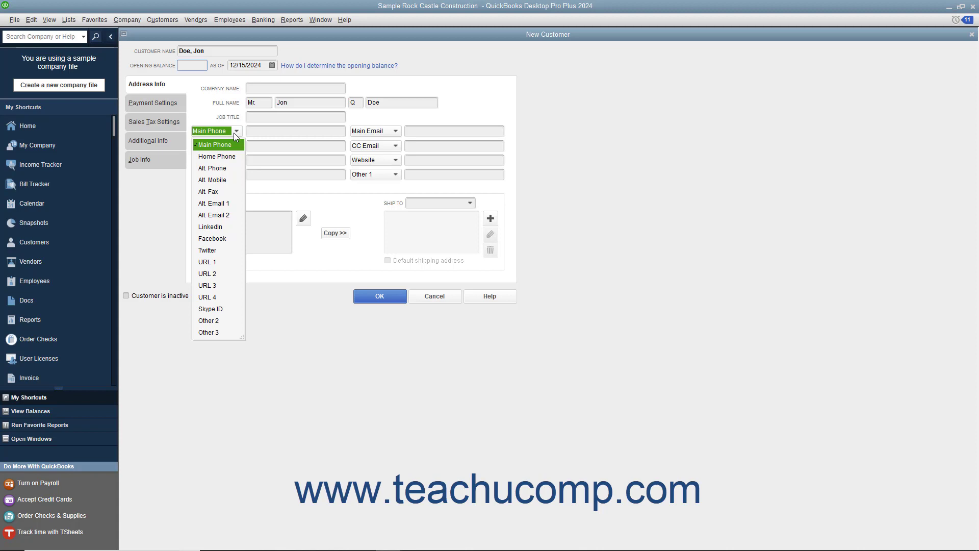
click(234, 132)
click(267, 133)
text((800) 111-2222)
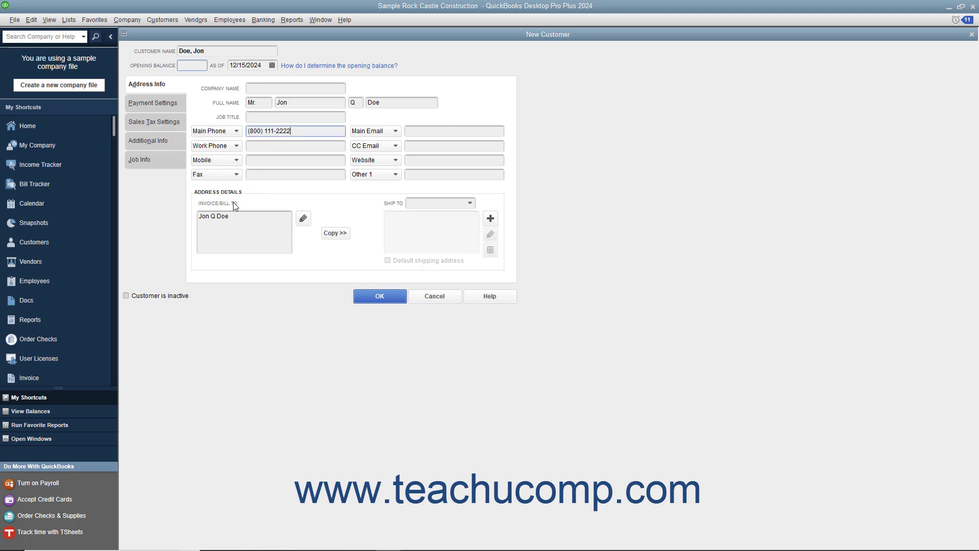
Enter the customer's billing street, city, state and postal code, and copy that address as the default shipping address Ship To 1
click(205, 227)
click(299, 222)
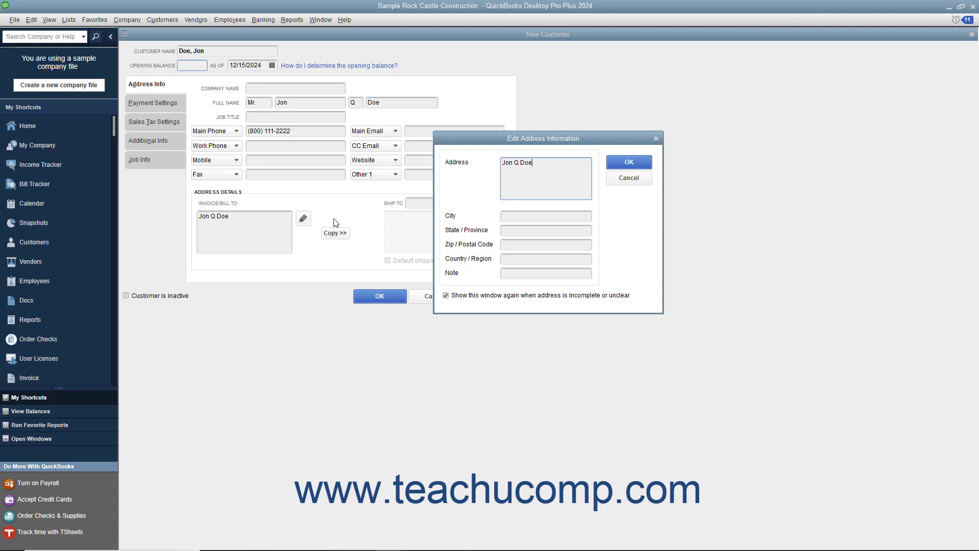
key(Return)
text(100 Main St.)
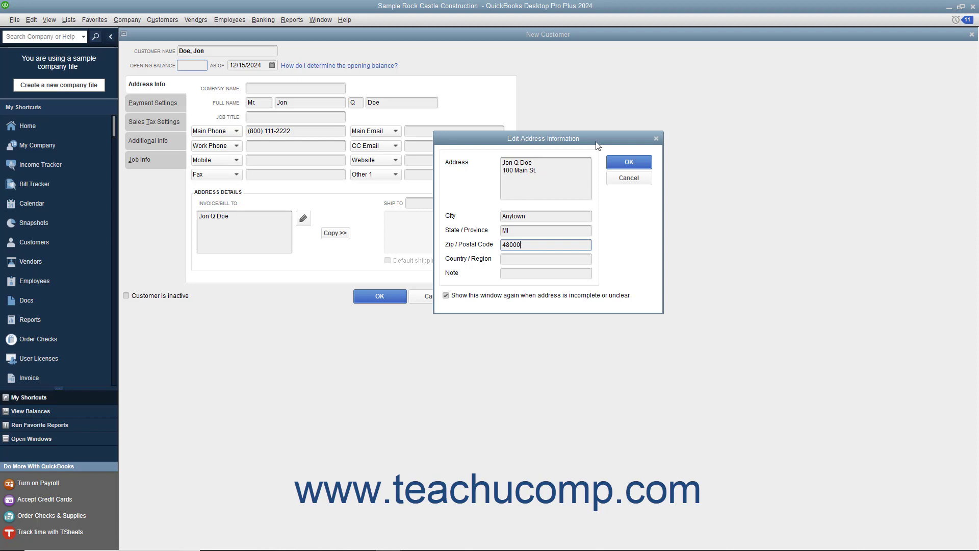
click(612, 161)
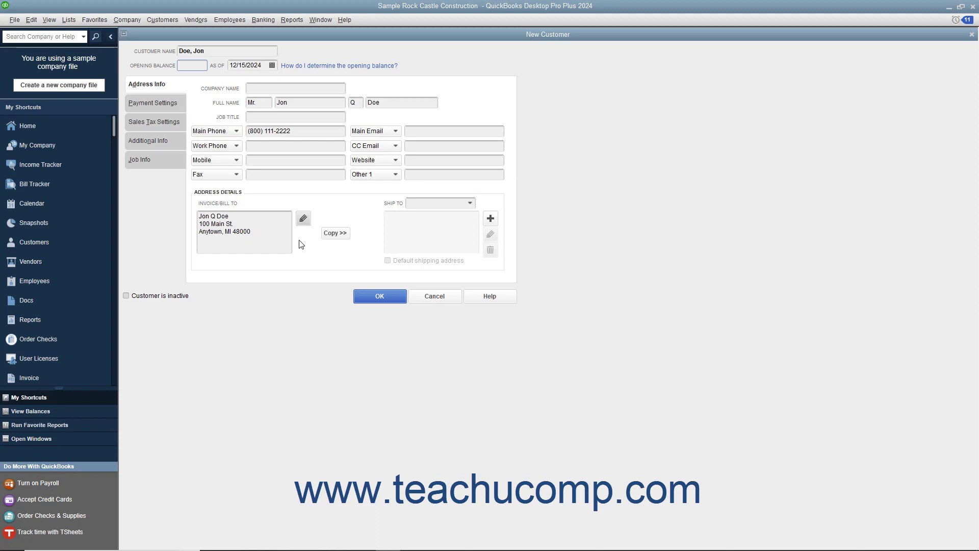
click(335, 233)
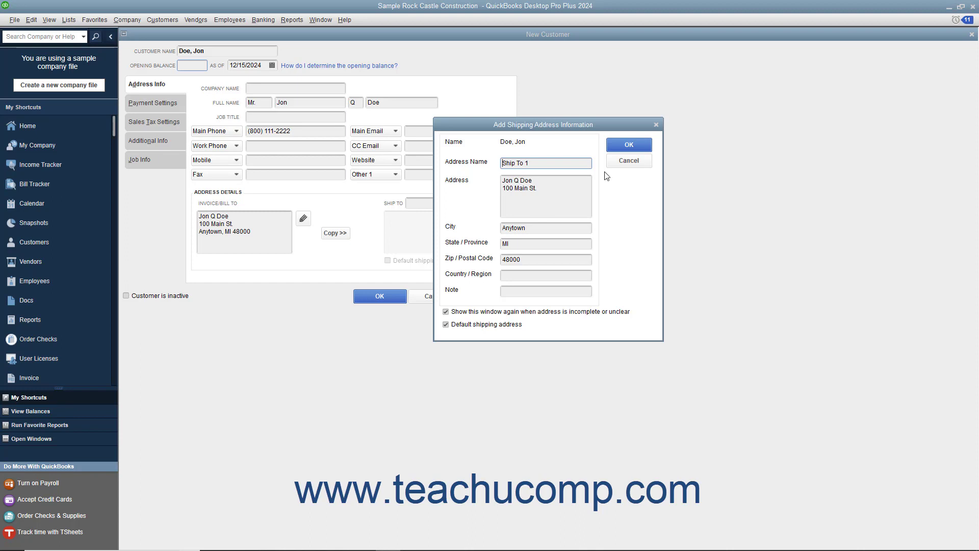
click(639, 144)
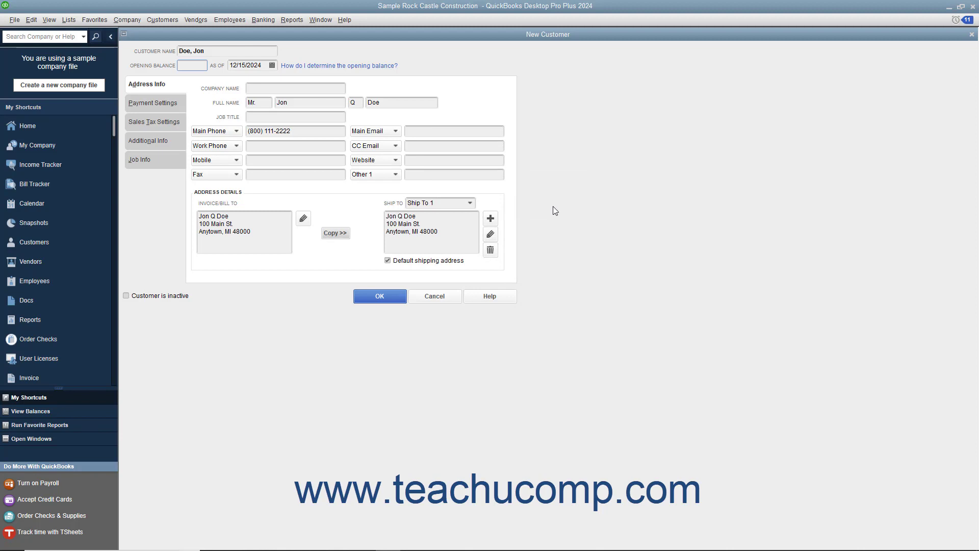
Add a second shipping address named Alt Ship with the customer's name, street, city, state and postal code, leaving it non-default
click(490, 219)
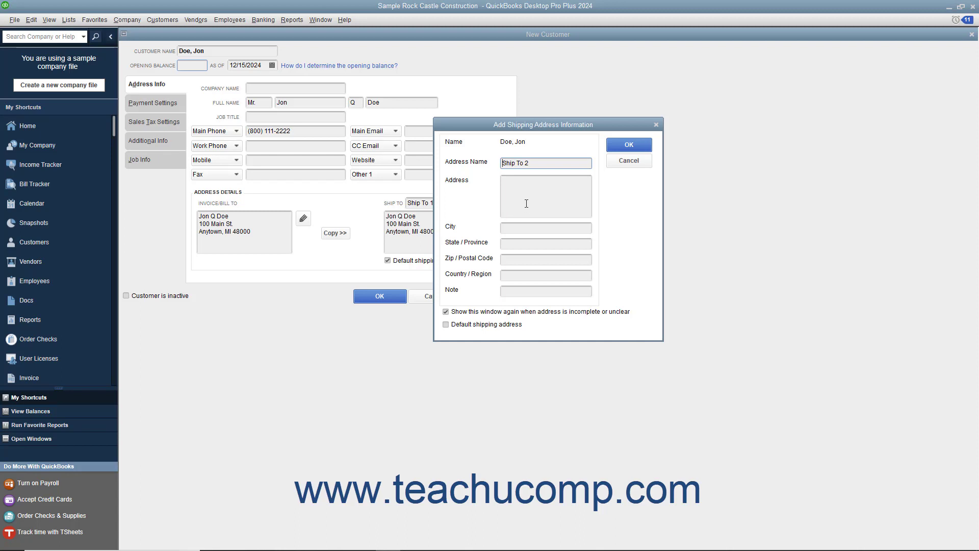
drag(538, 164, 478, 165)
text(Alt Ship)
click(507, 187)
click(504, 227)
click(503, 244)
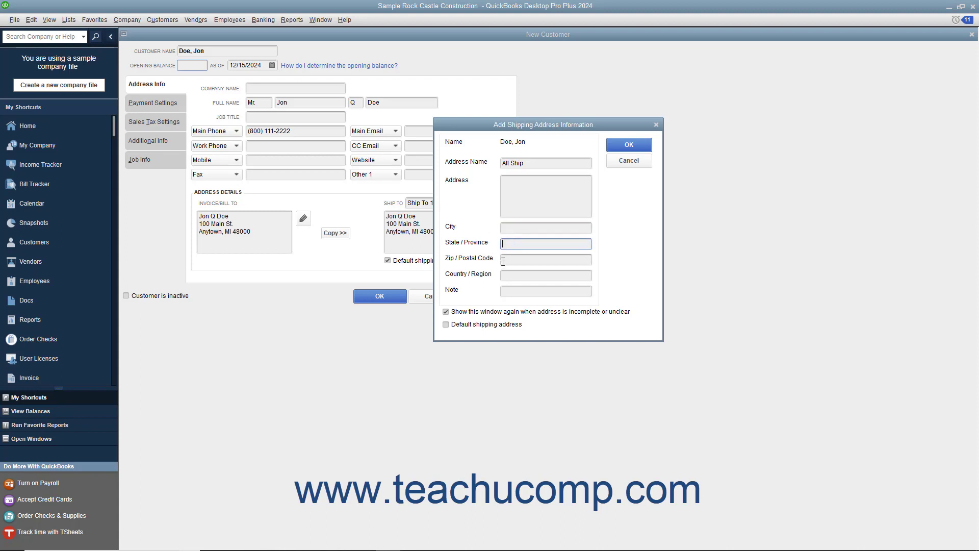
click(503, 261)
click(504, 183)
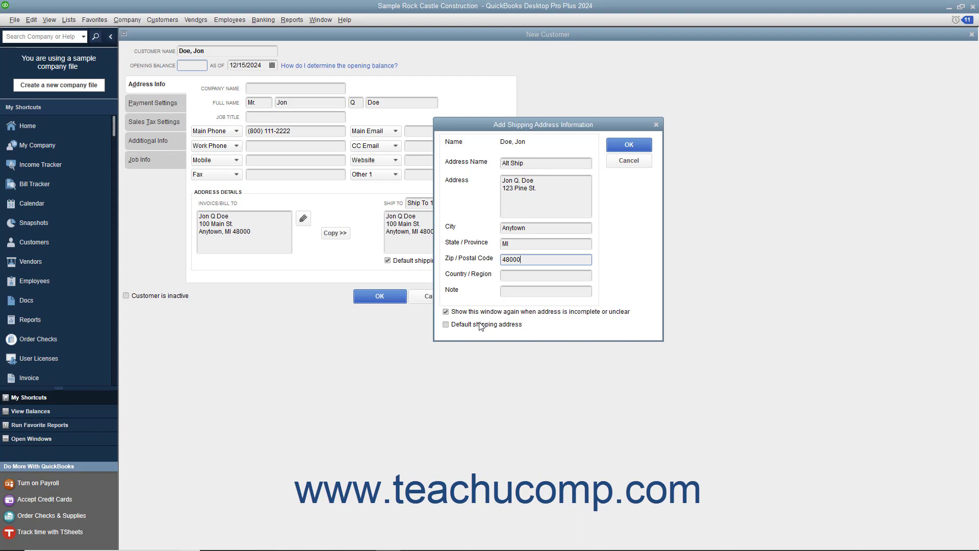
click(614, 148)
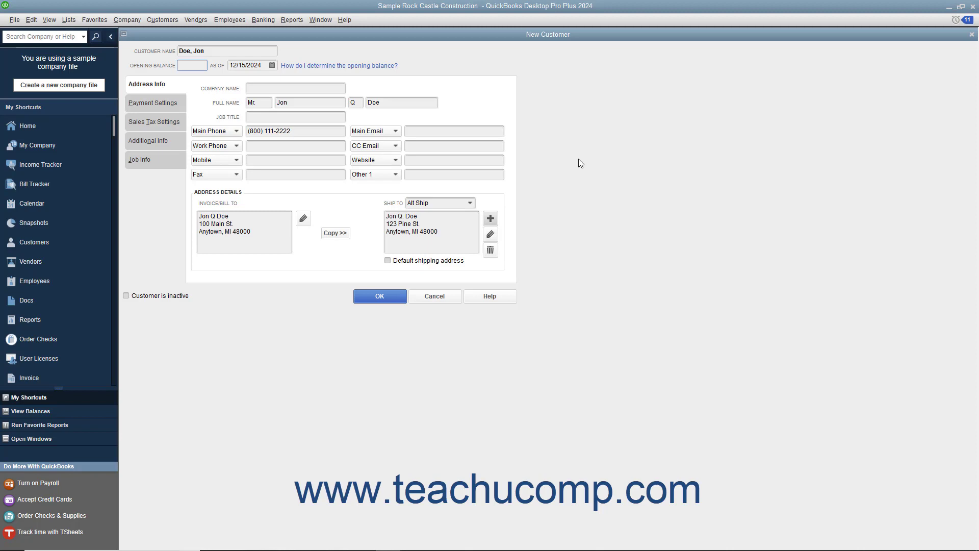
View the Ship To 1 shipping address and switch back to Alt Ship
click(469, 201)
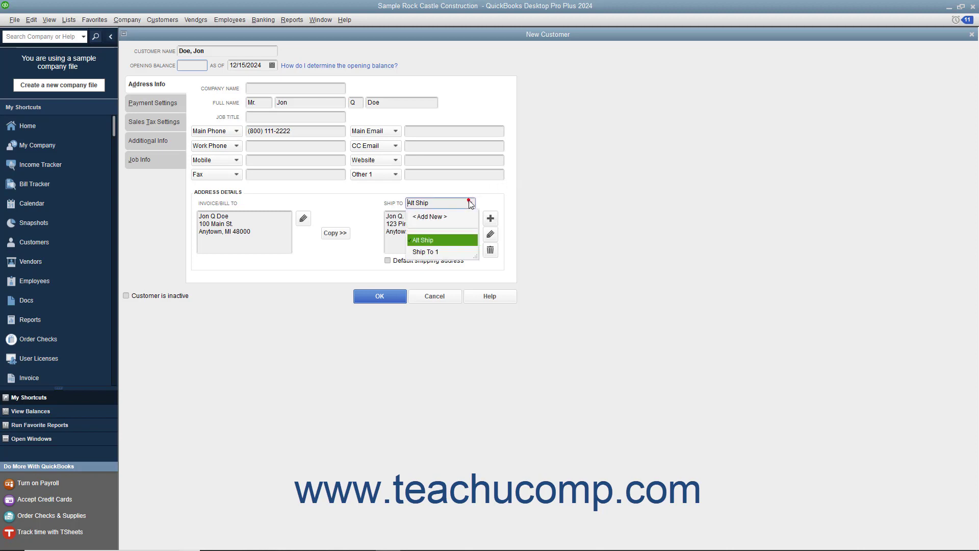
click(449, 251)
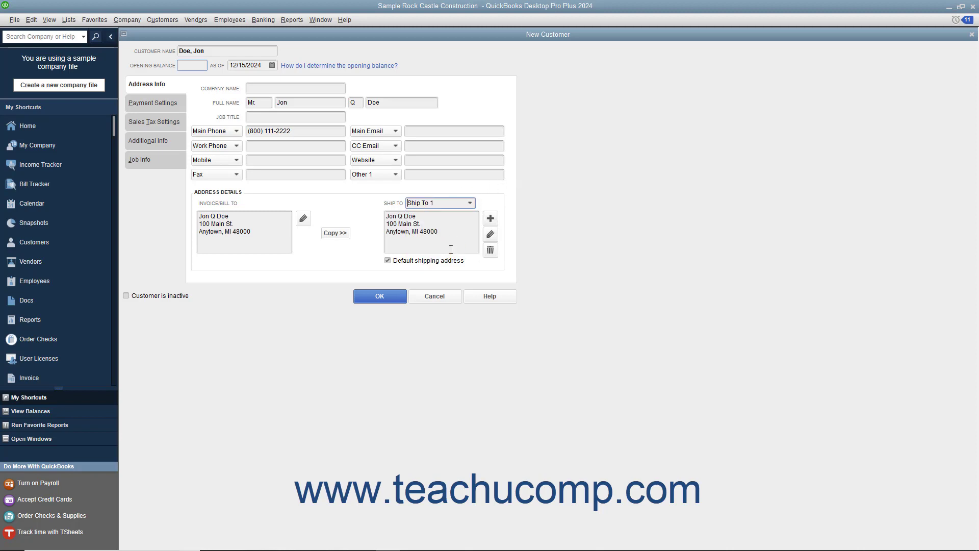
click(469, 204)
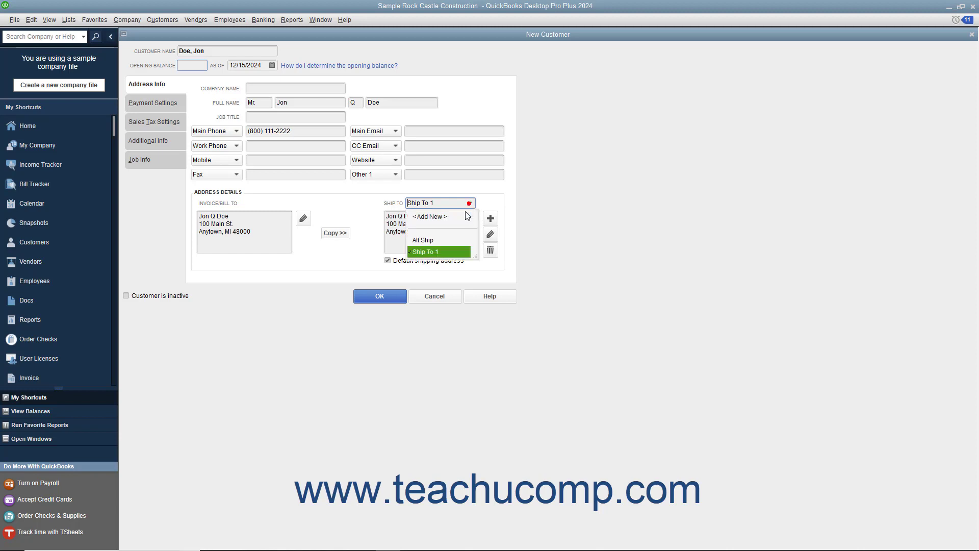
click(444, 240)
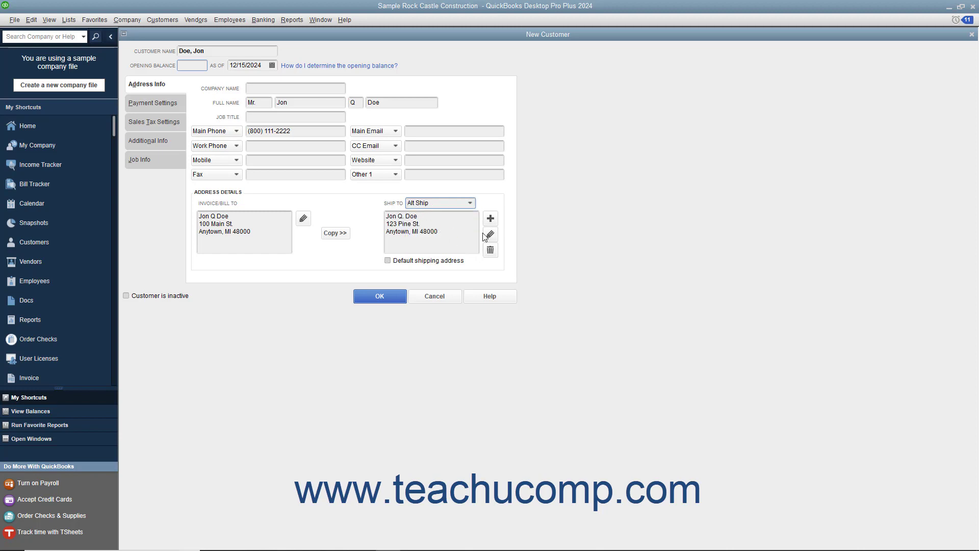
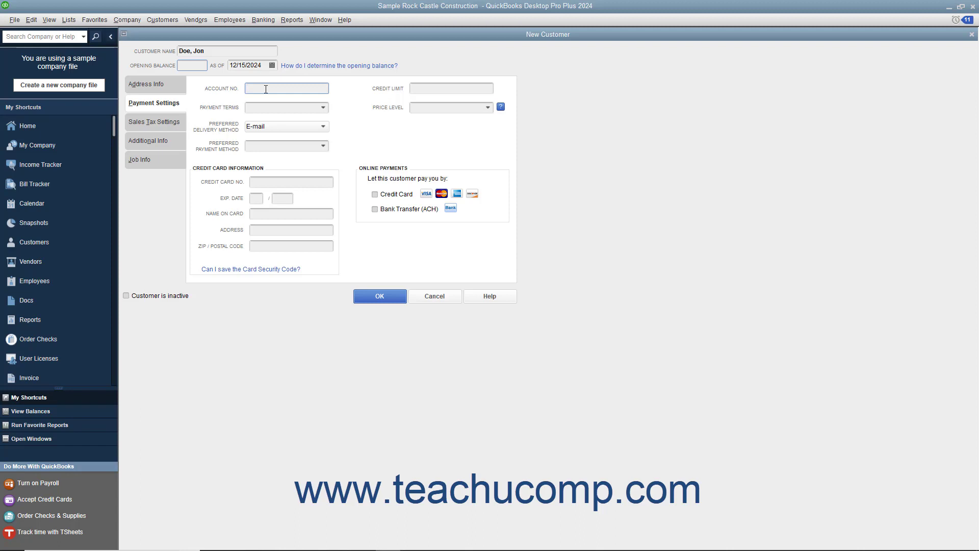
Set the customer's payment terms to Net 30 and review the available price levels without choosing one
click(439, 88)
click(323, 108)
click(274, 191)
click(489, 107)
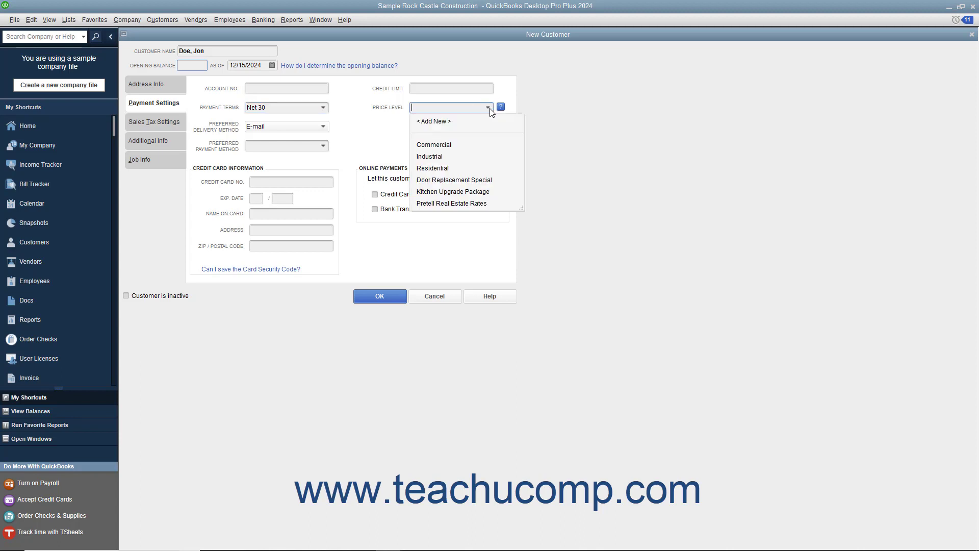
click(489, 109)
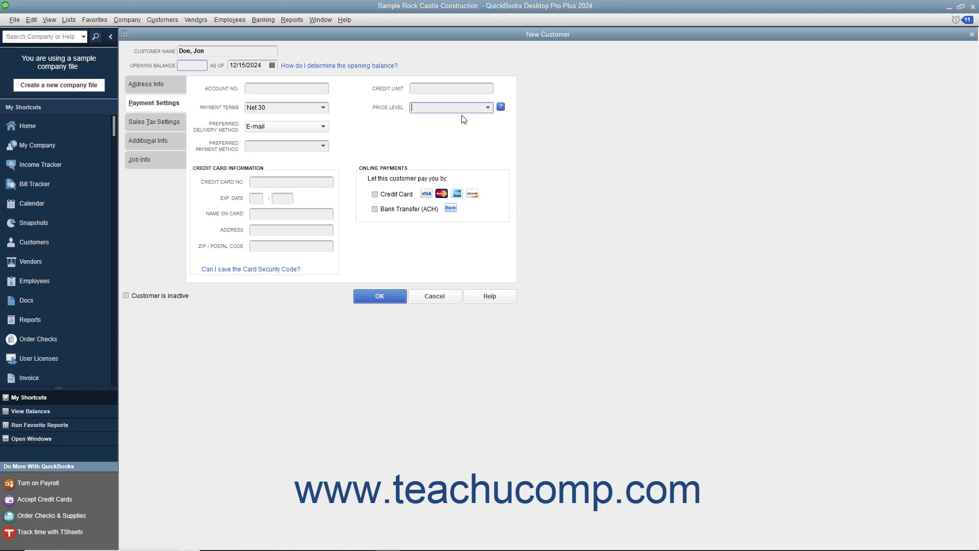
Set the customer's preferred delivery method to Mail and the preferred payment method to Check
click(323, 127)
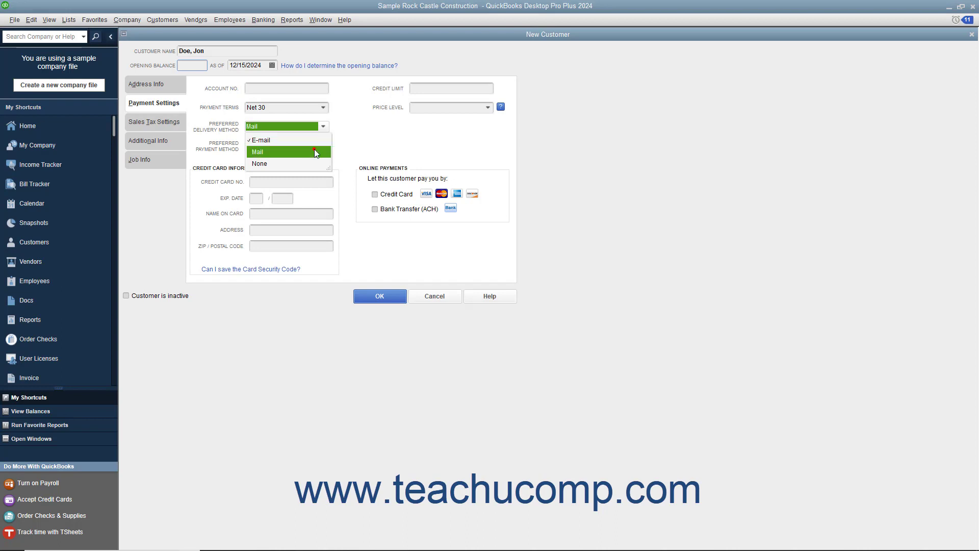
click(314, 151)
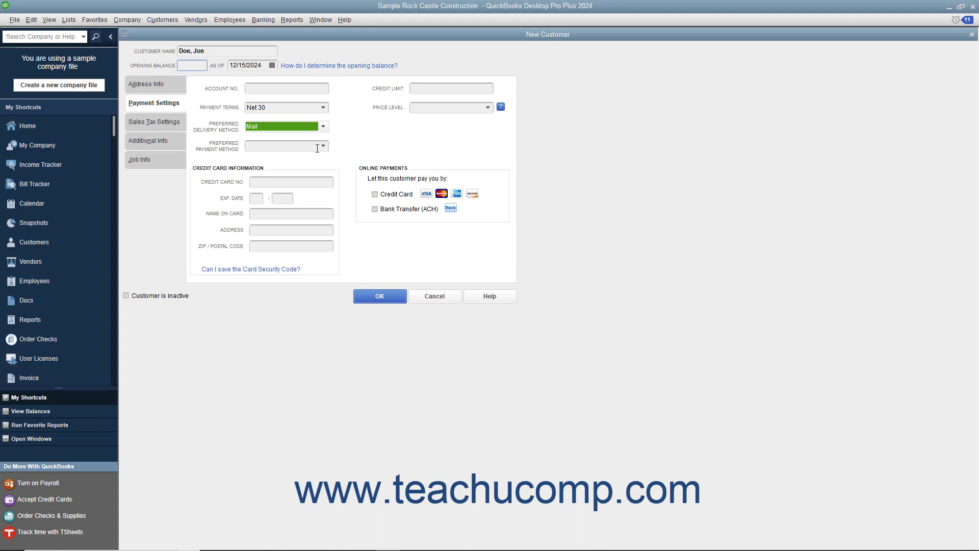
click(323, 146)
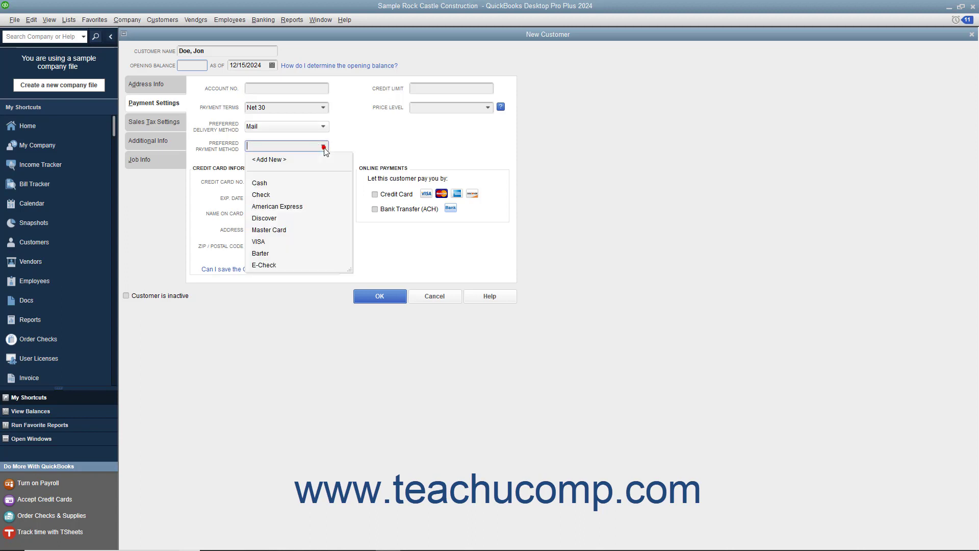
click(274, 194)
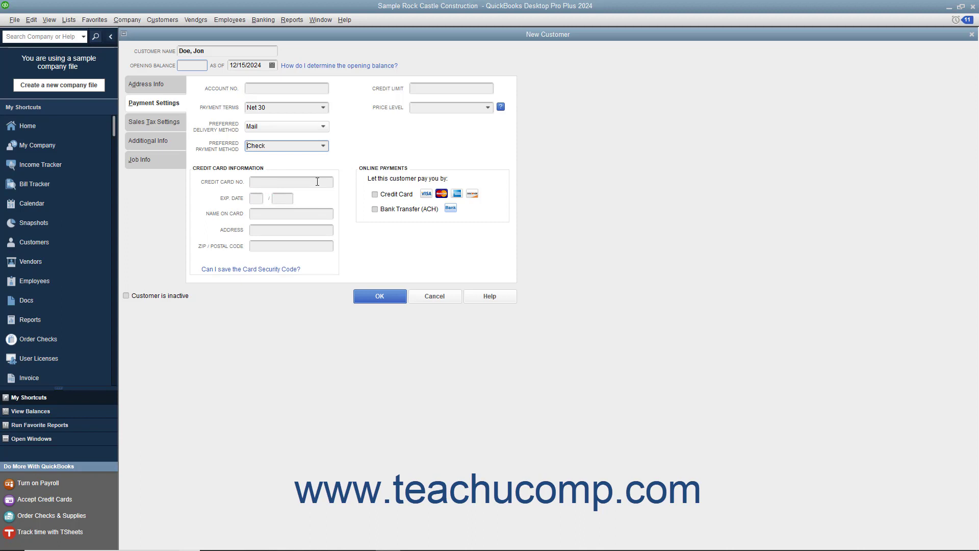
click(374, 195)
click(503, 179)
click(292, 182)
Review the tax code and tax item choices in the customer's sales tax settings, and set the tax code to Non
click(173, 124)
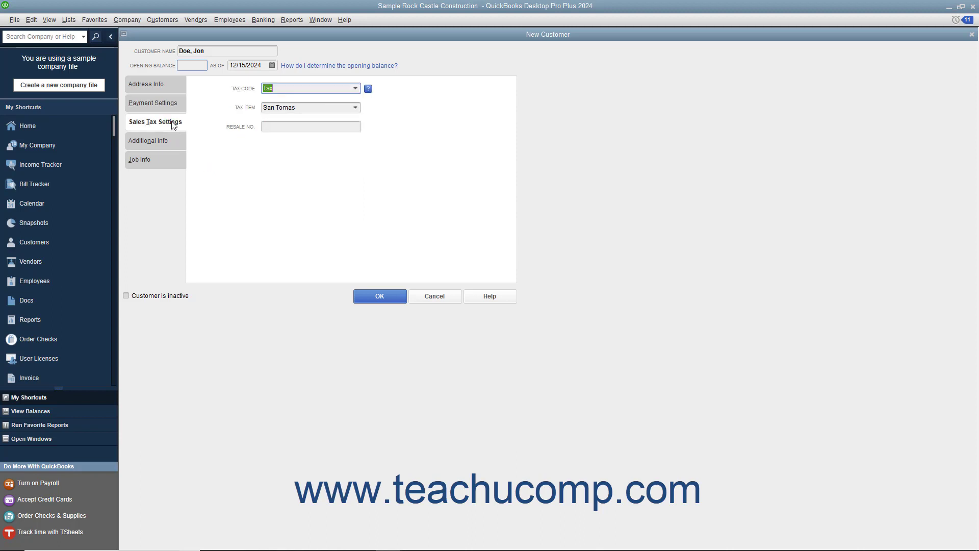
click(356, 91)
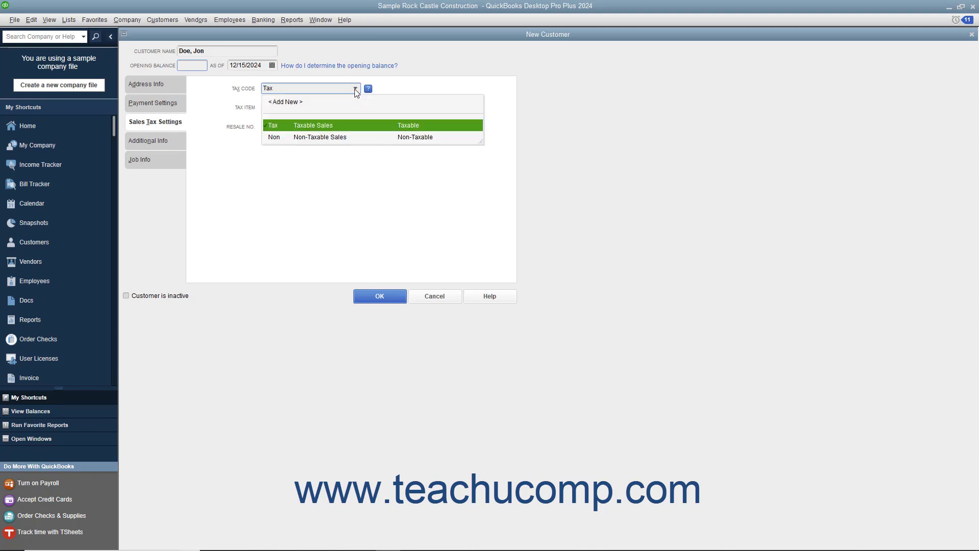
click(348, 125)
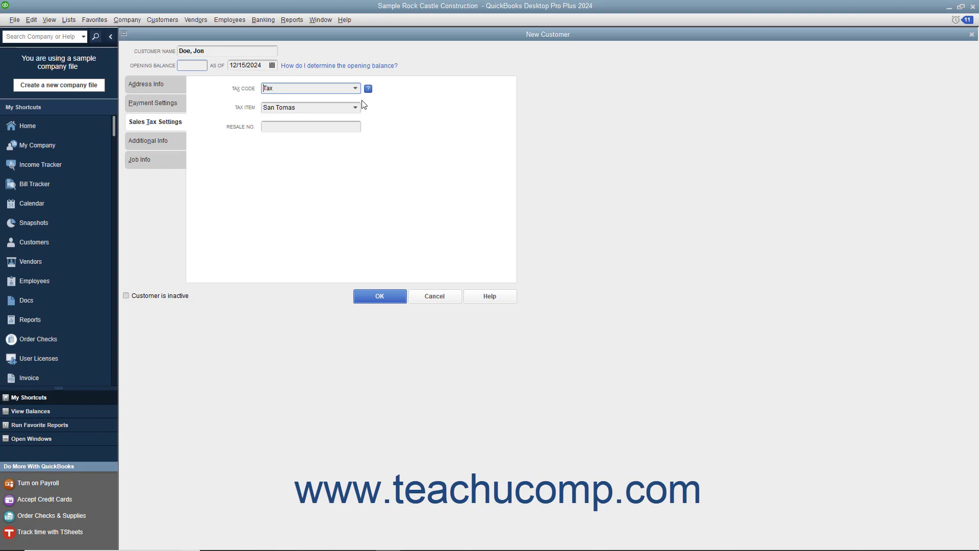
click(357, 109)
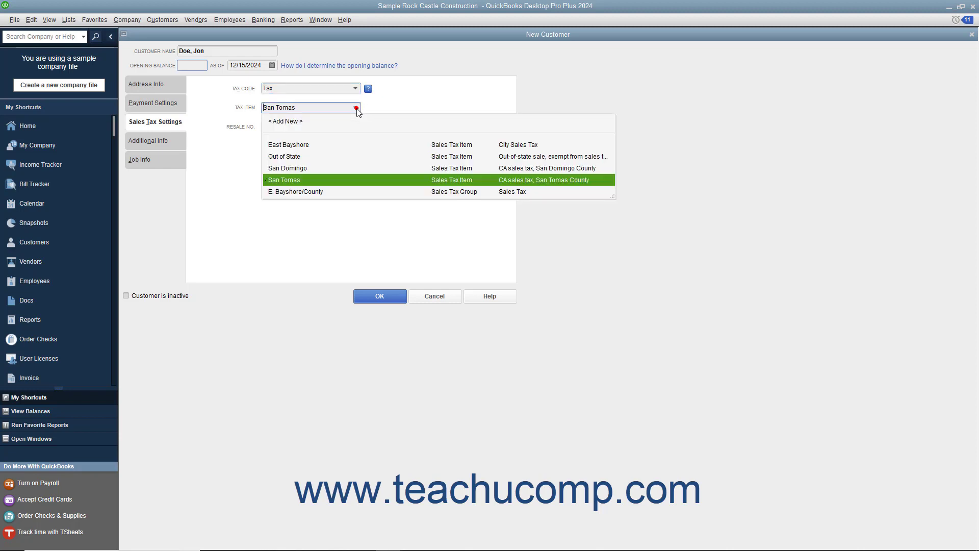
click(357, 109)
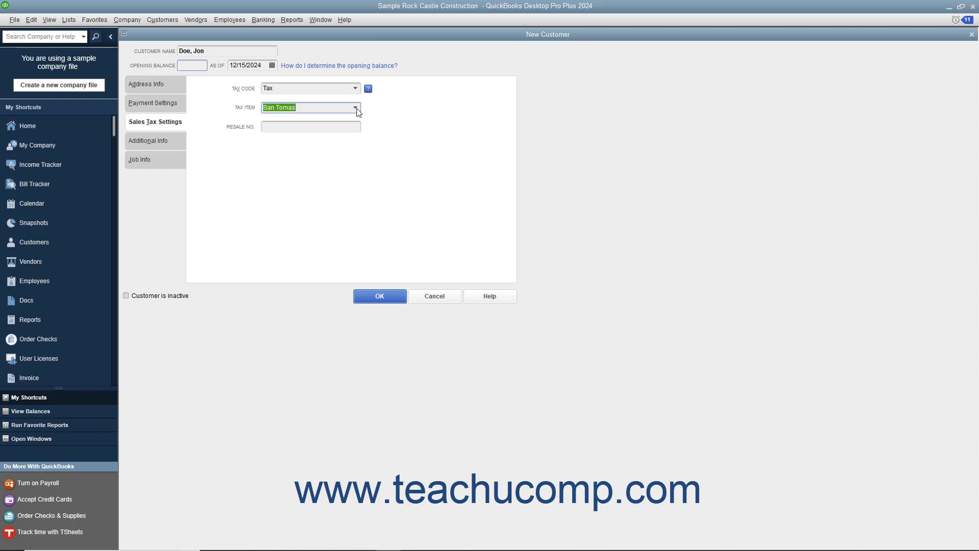
key(shift+Tab)
text(N)
key(Tab)
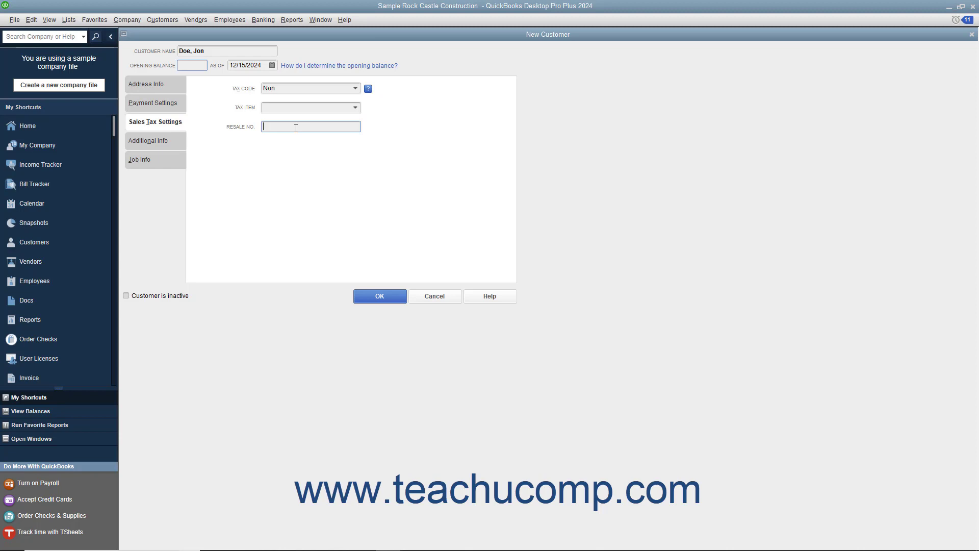
Review the additional customer type, rep and custom fields without filling them in, and save the new customer
click(169, 144)
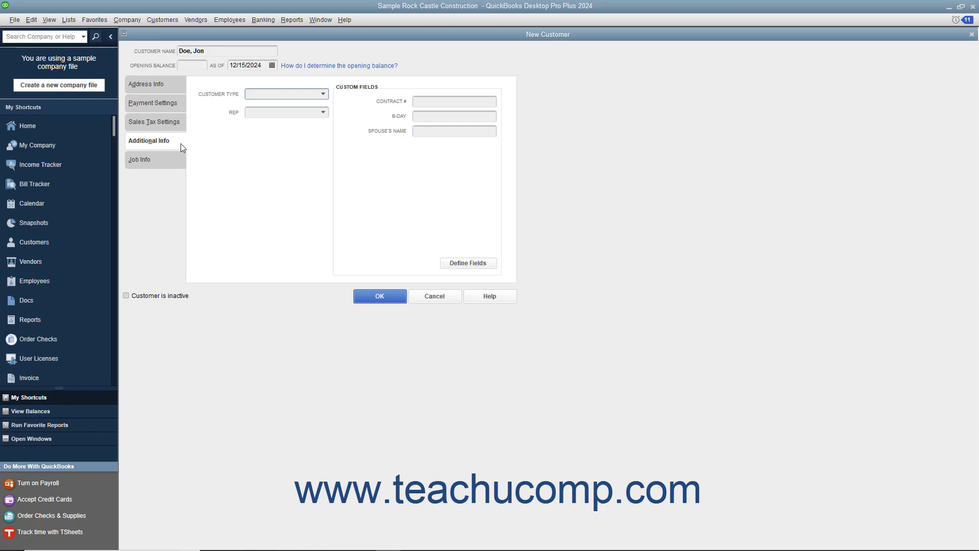
click(322, 95)
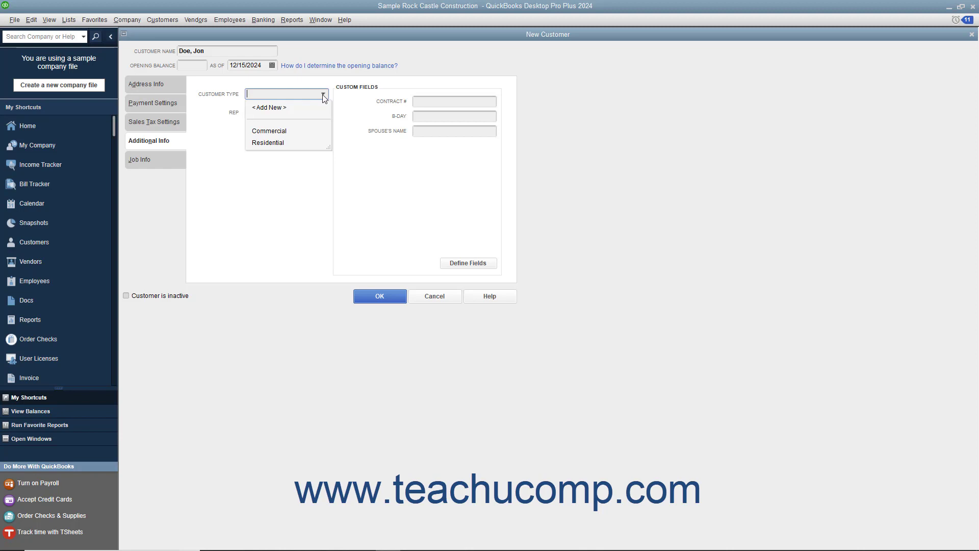
click(323, 96)
click(322, 112)
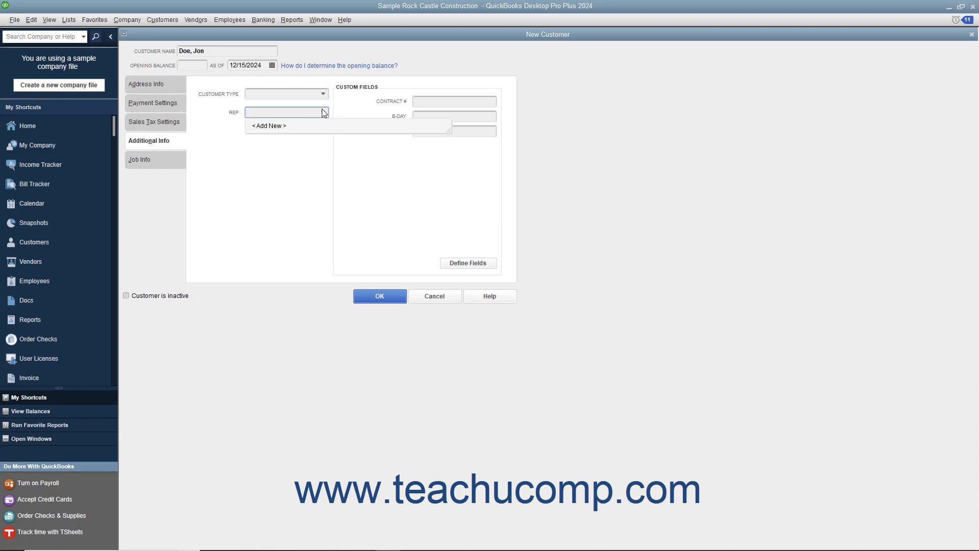
click(323, 112)
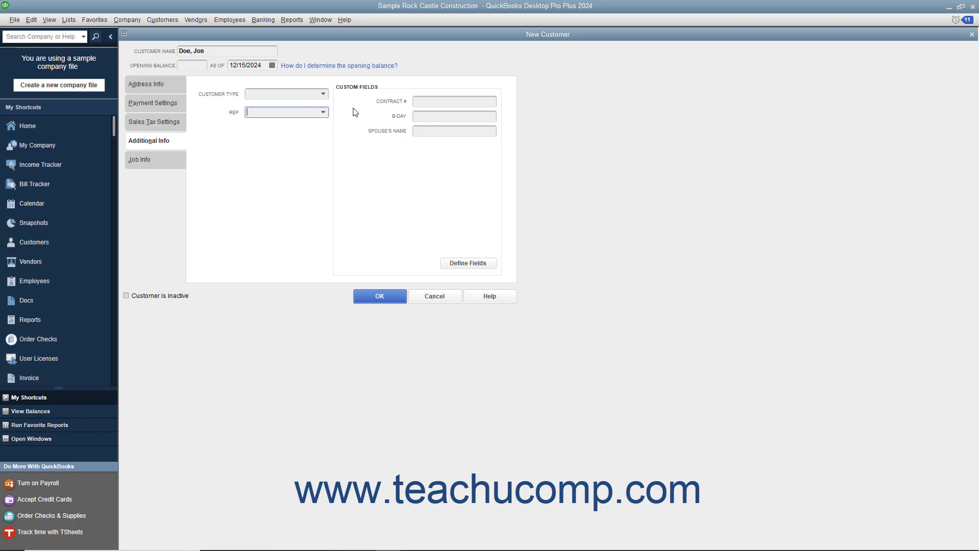
click(418, 101)
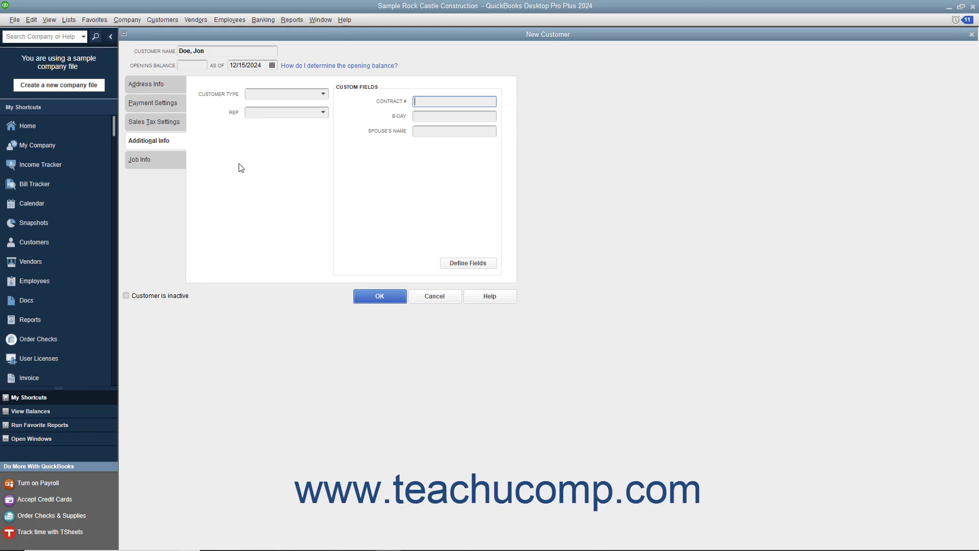
click(367, 295)
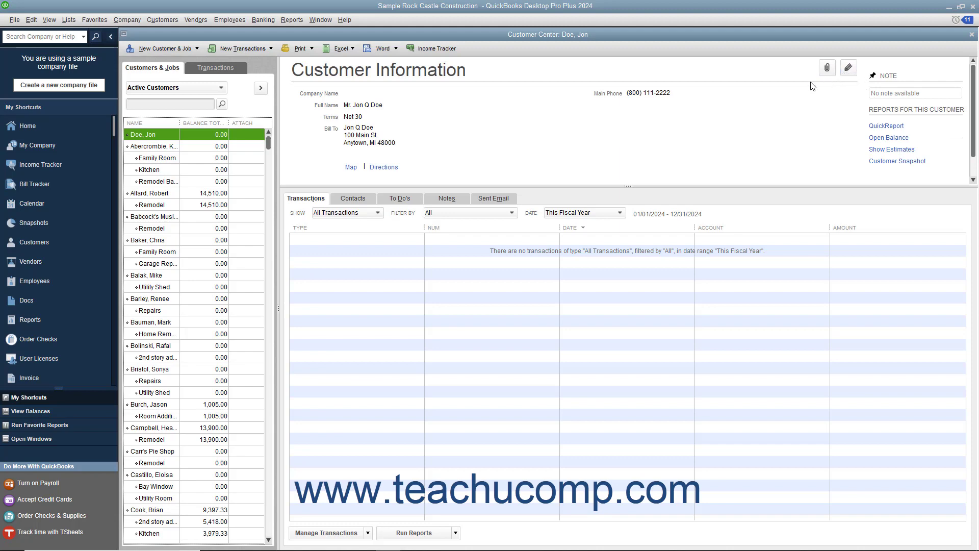
Edit the new customer's record, changing the last digit of the main phone number to 1, and save it
right_click(169, 138)
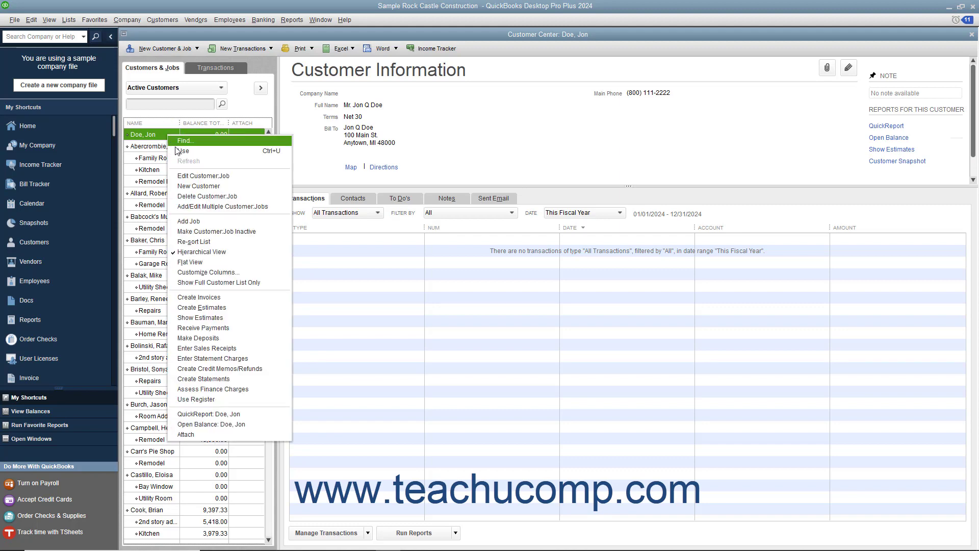
click(197, 176)
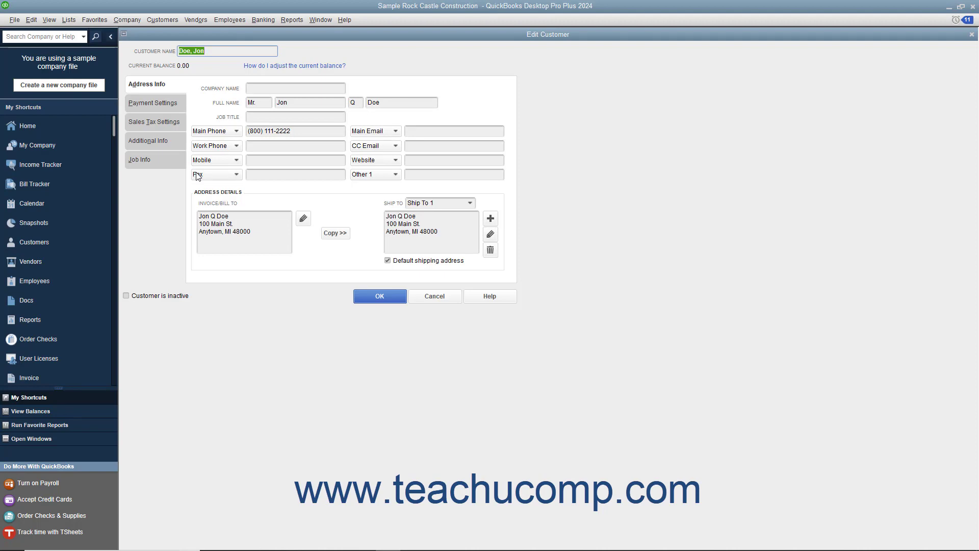
click(295, 133)
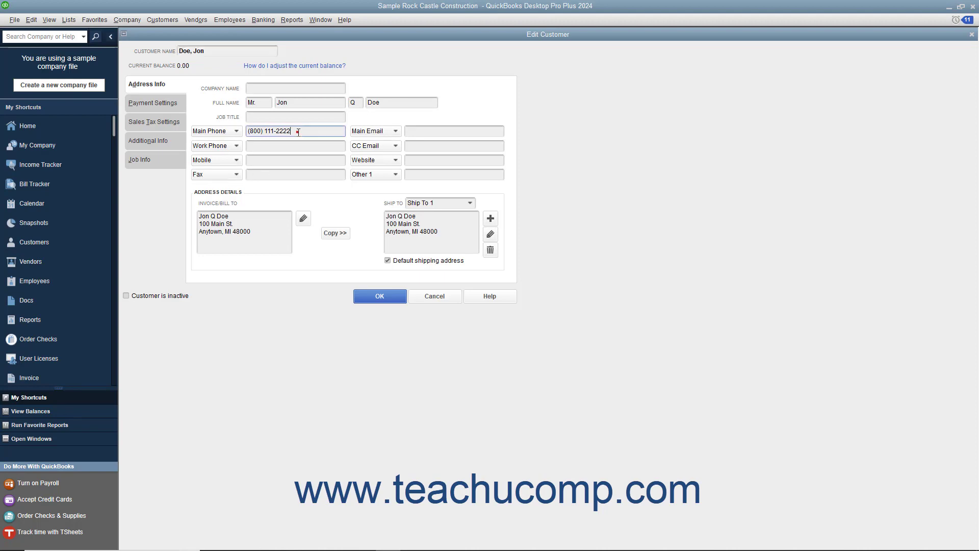
text(1)
click(385, 295)
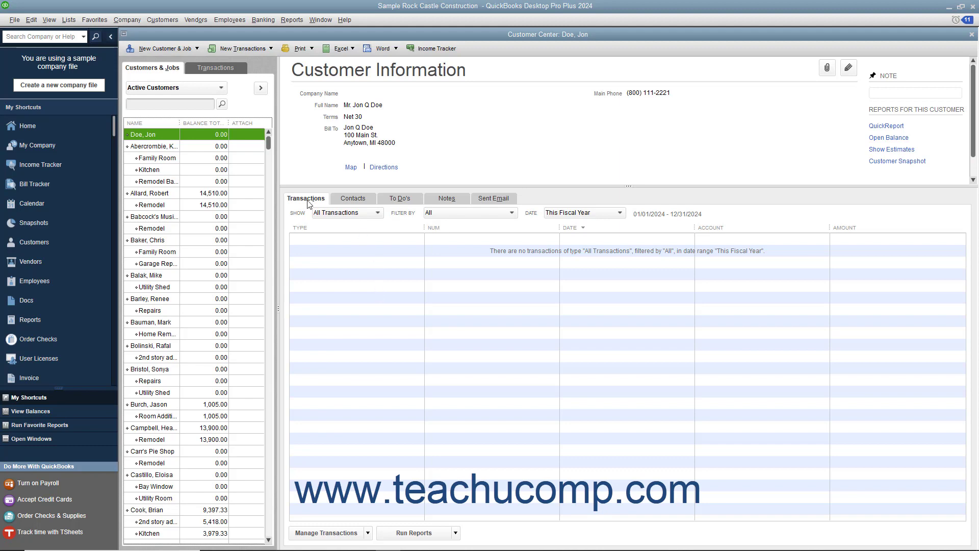
Delete the newly created customer from the customer list and confirm the deletion
click(161, 135)
click(31, 19)
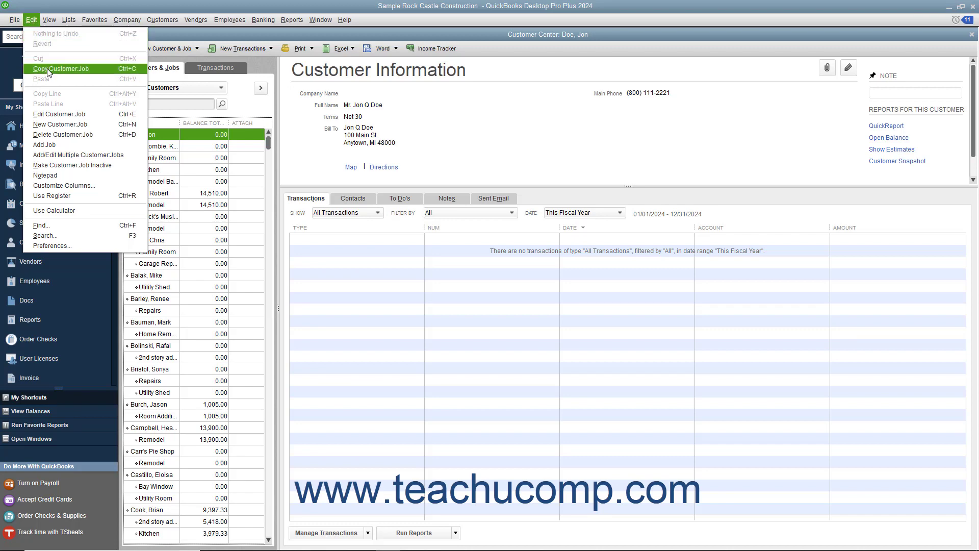
click(73, 135)
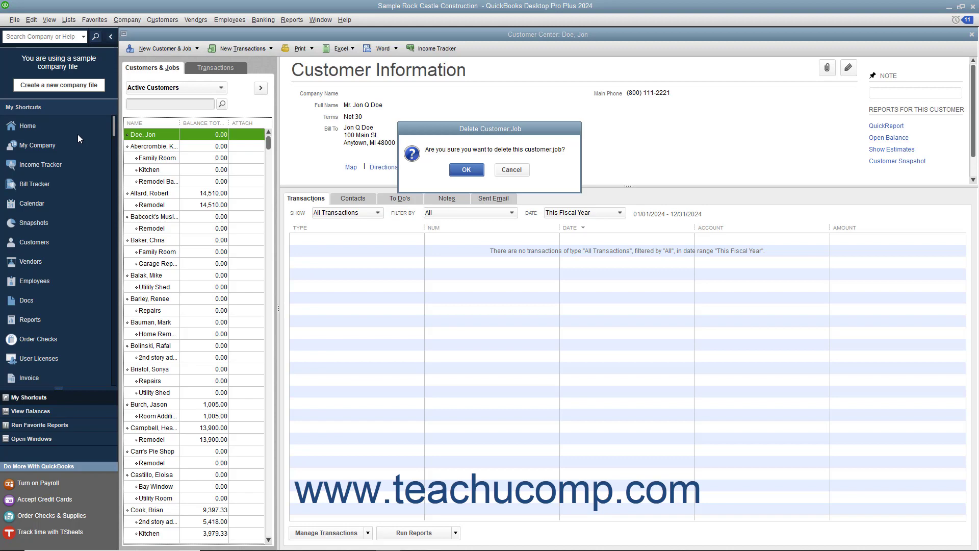
click(457, 171)
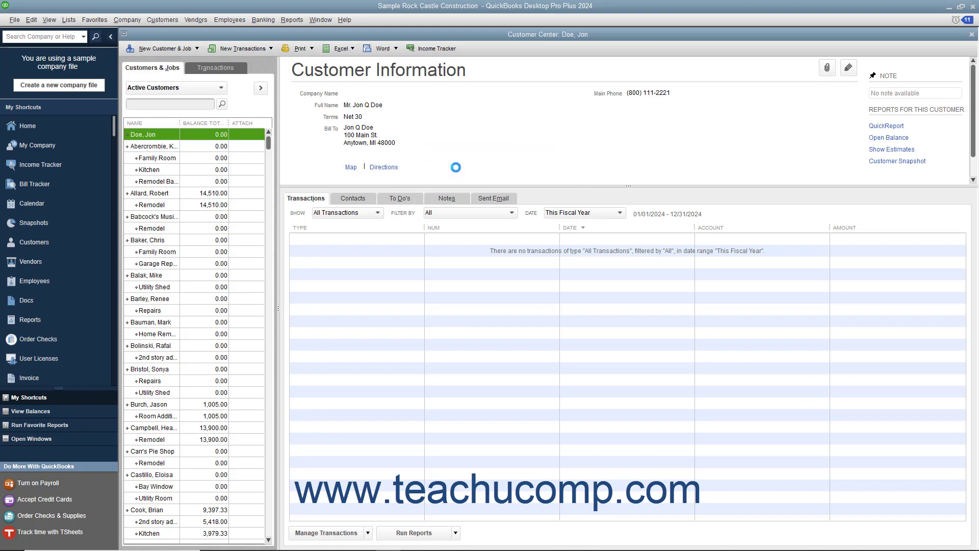